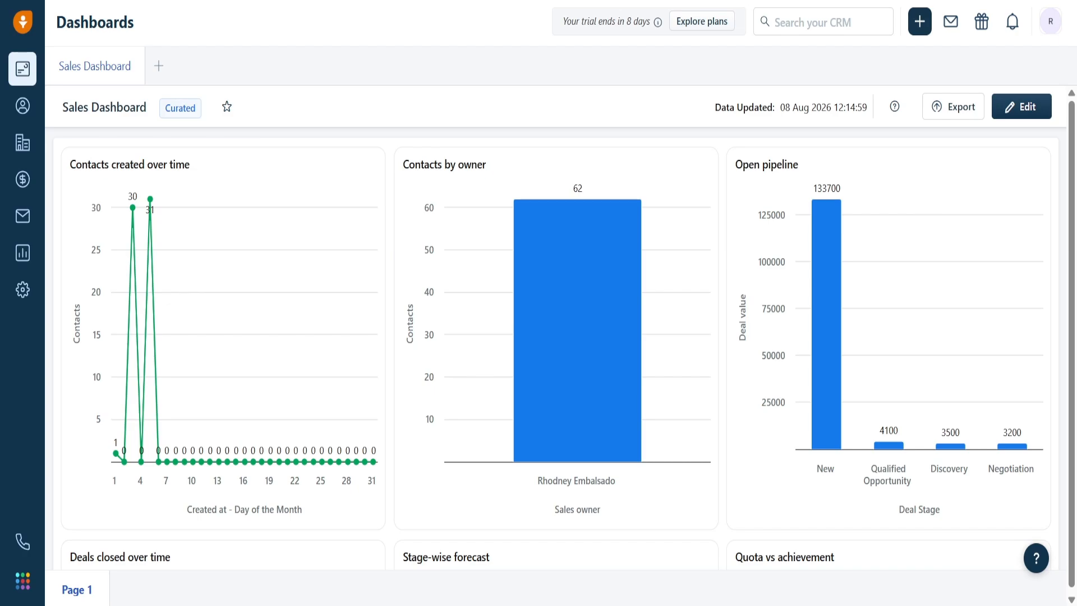
# - Go to Admin Settings > Deals & Pipelines and open the Pipelines settings page
pyautogui.click(26, 291)
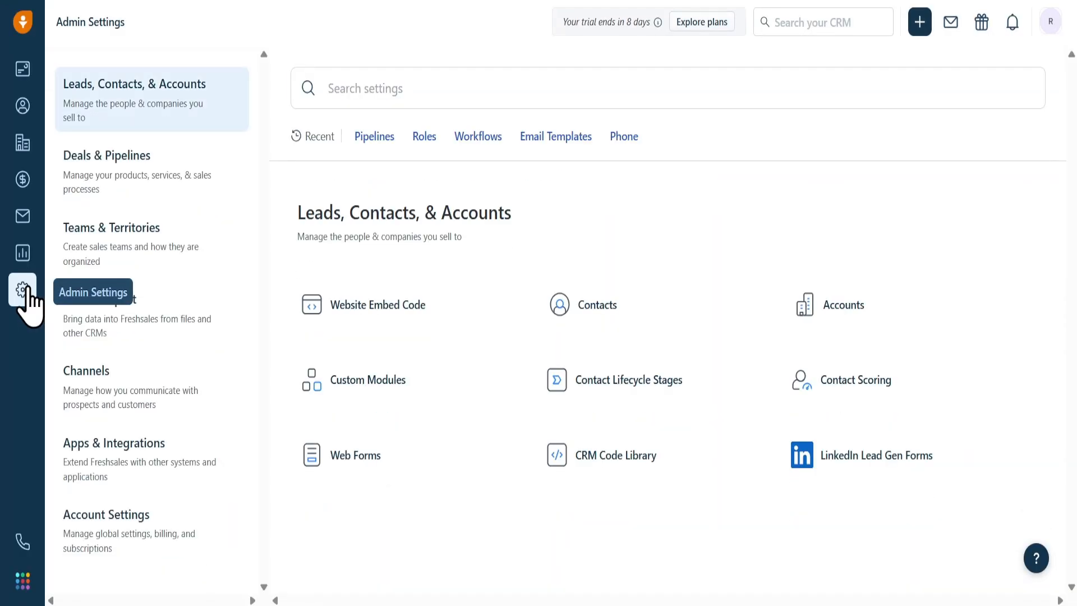
pyautogui.click(95, 193)
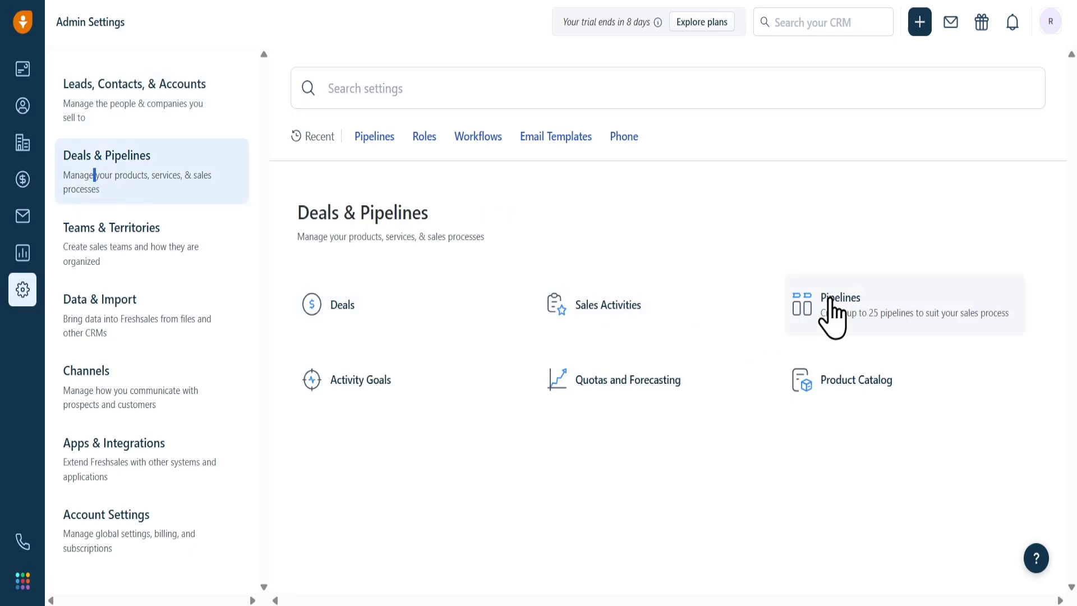
pyautogui.click(832, 303)
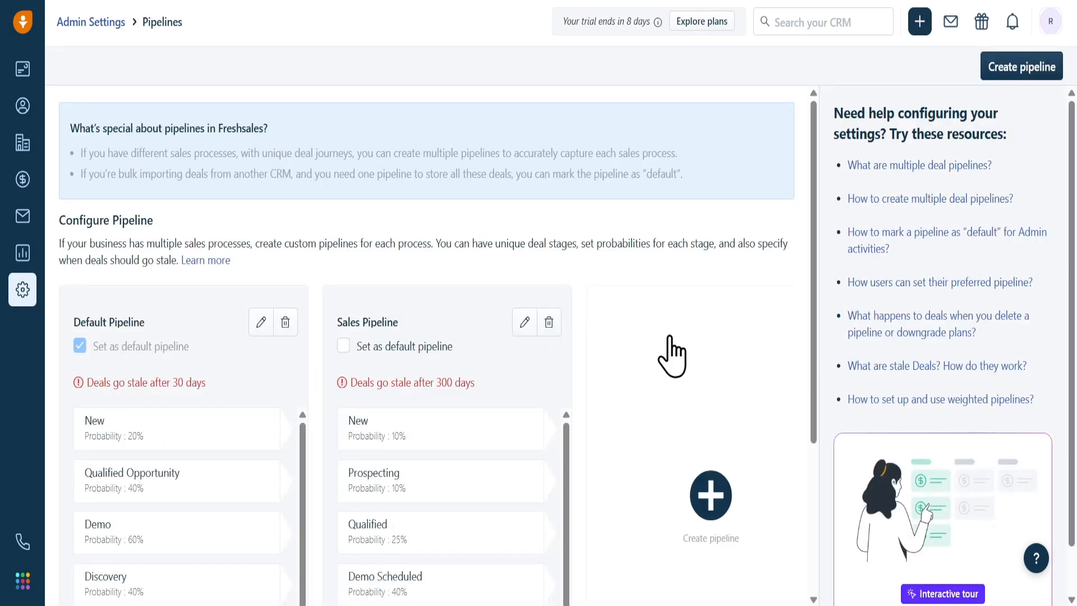
# - Create a new pipeline named 'SaaS Sales Pipeline'
pyautogui.click(1022, 69)
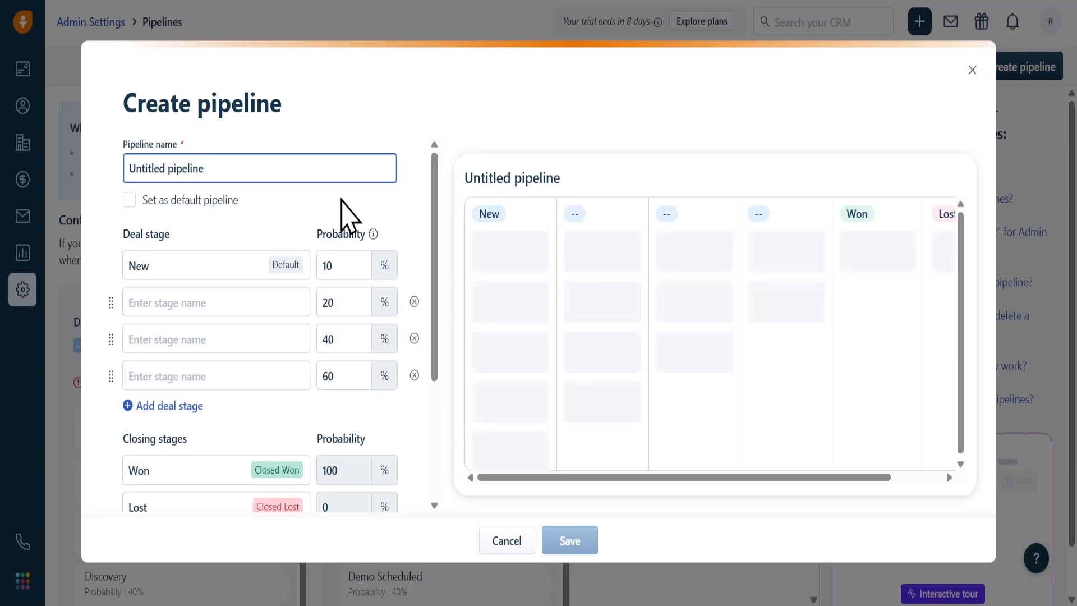
pyautogui.tripleClick(317, 171)
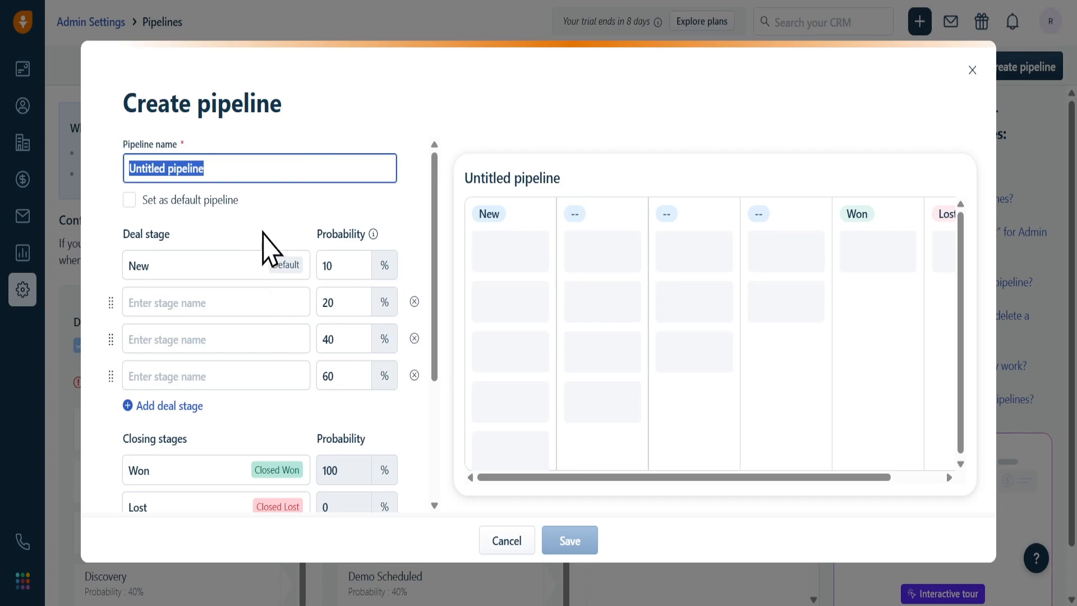
pyautogui.write('SaaS Sales Pipeline')
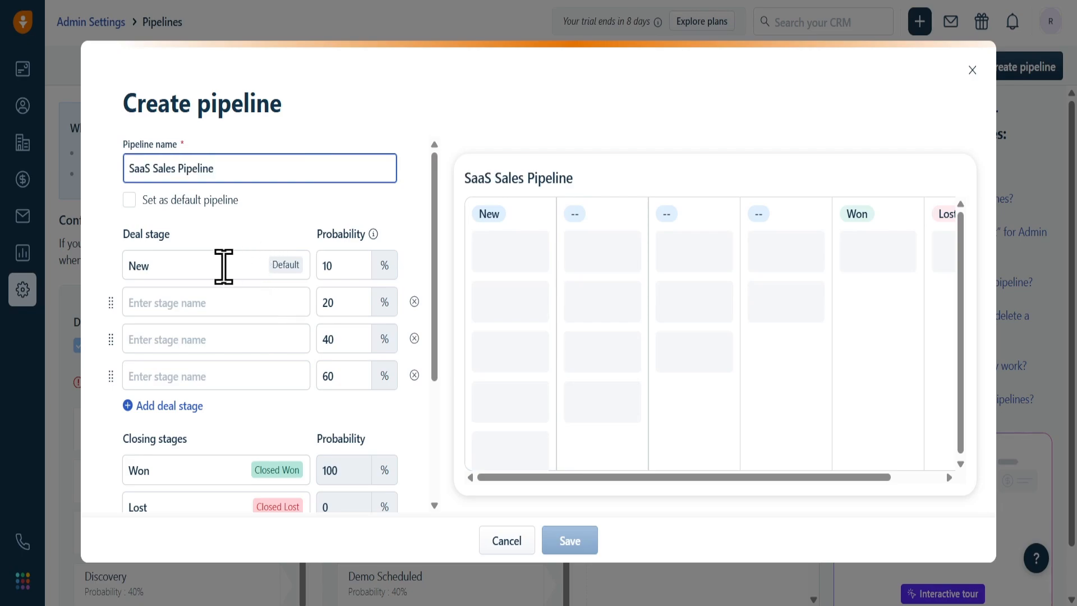
# - Rename the first stage 'New Lead' and name the second stage 'Contacted'
pyautogui.doubleClick(224, 267)
pyautogui.click(223, 266)
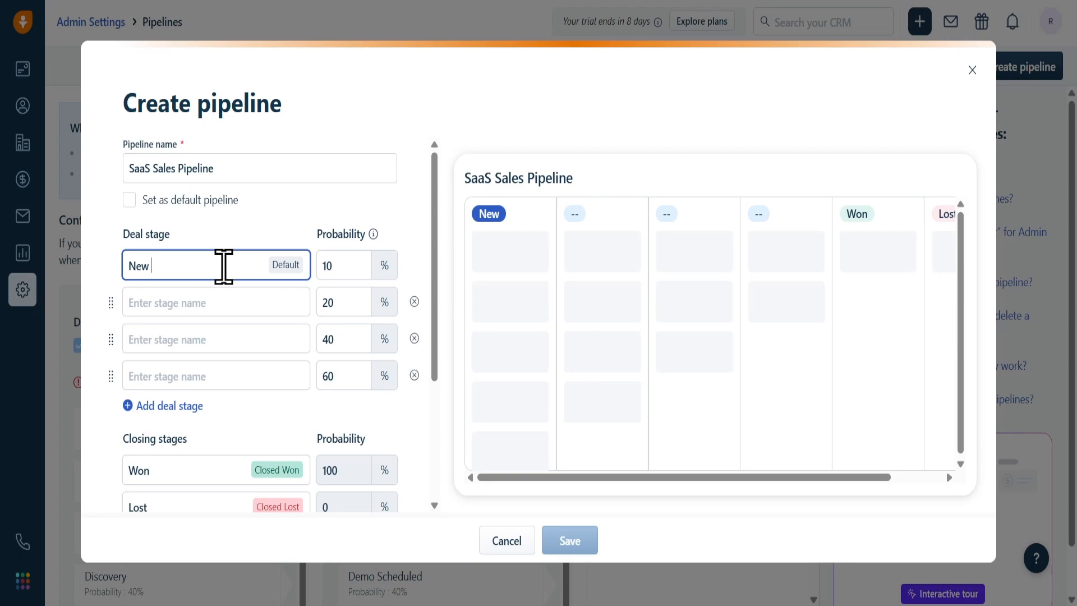
pyautogui.write('Lead')
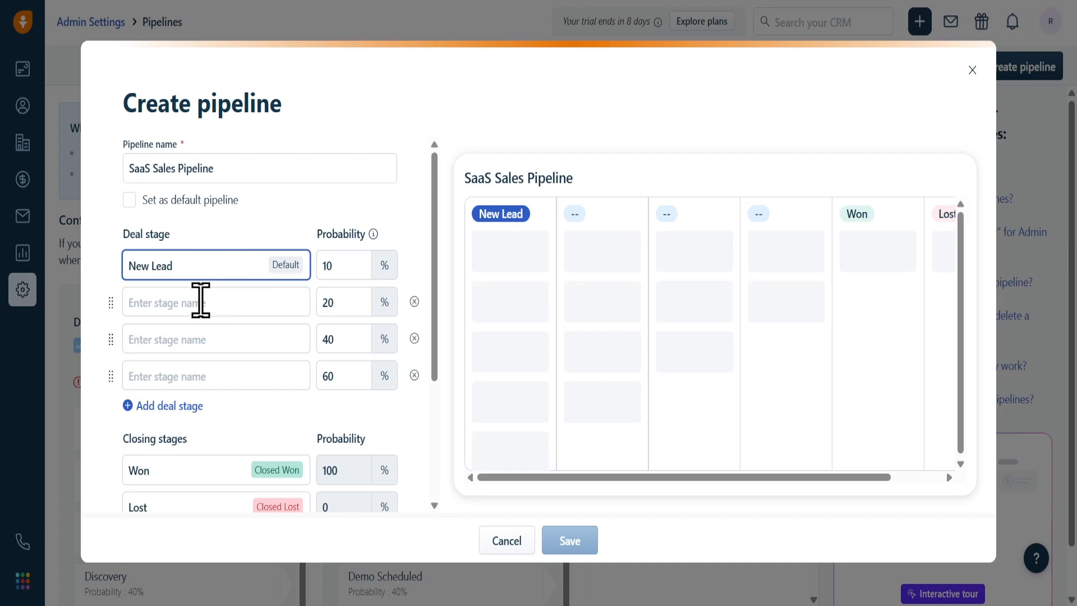
pyautogui.click(200, 300)
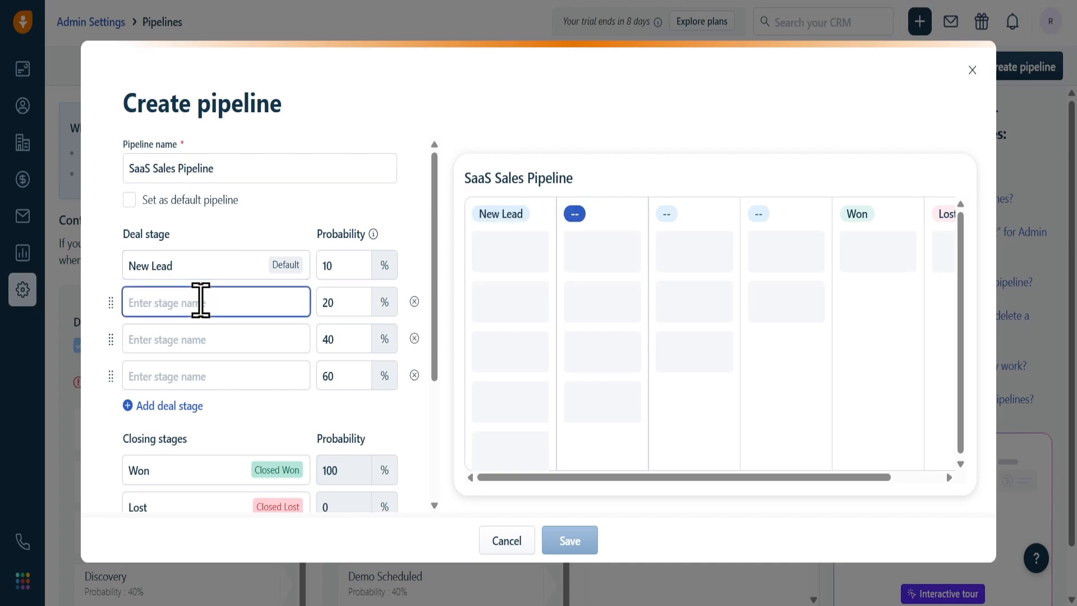
pyautogui.write('Cont')
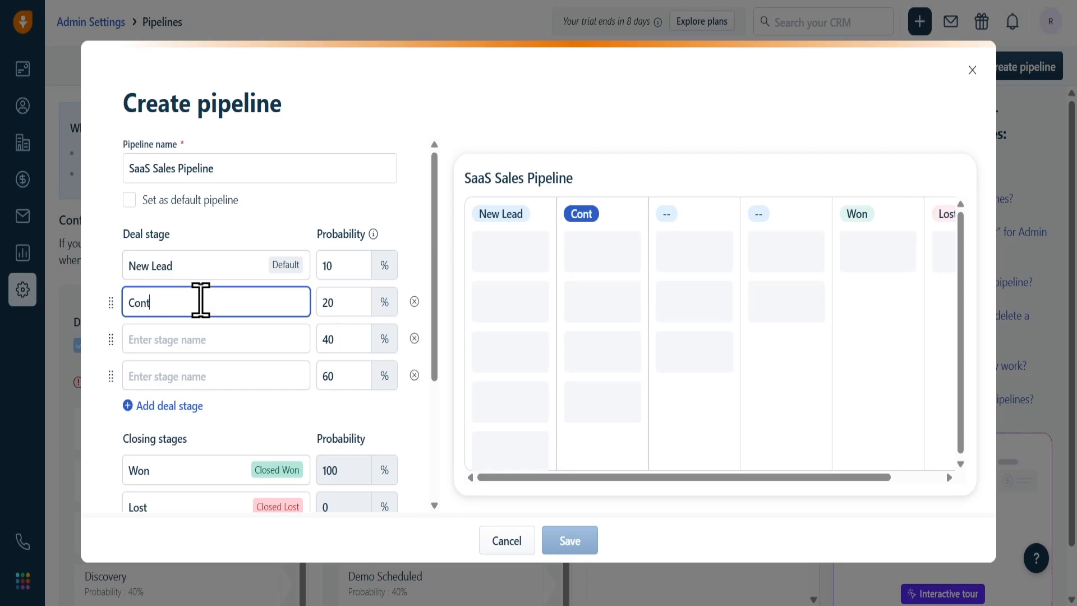
pyautogui.write('acted')
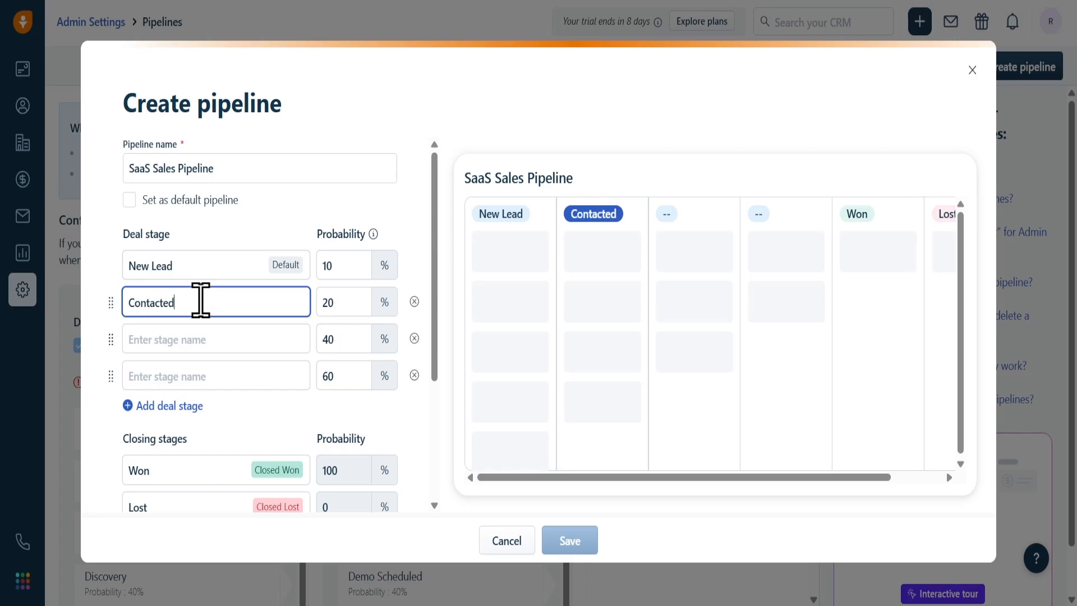
# - Add a Qualified stage at 60% probability and a Demo Scheduled stage
pyautogui.scroll(-3, 203, 302)
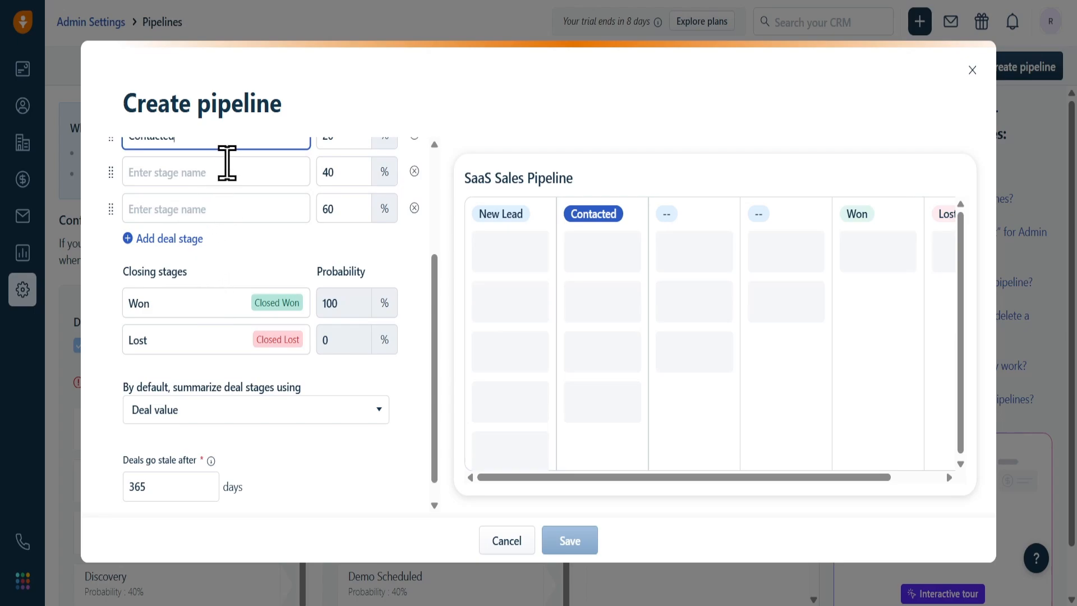
pyautogui.click(227, 164)
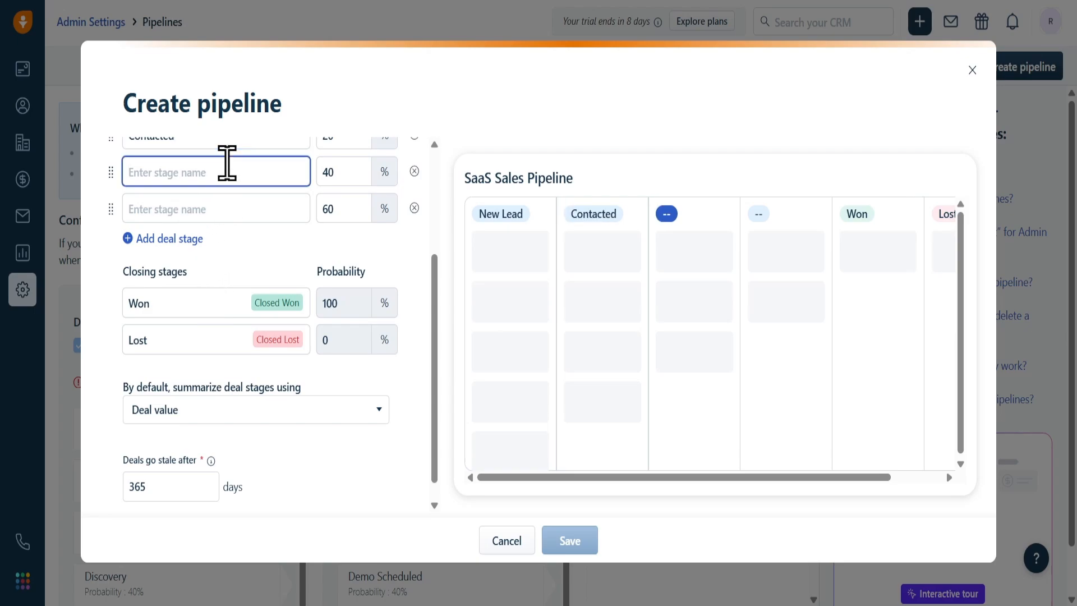
pyautogui.write('Qua')
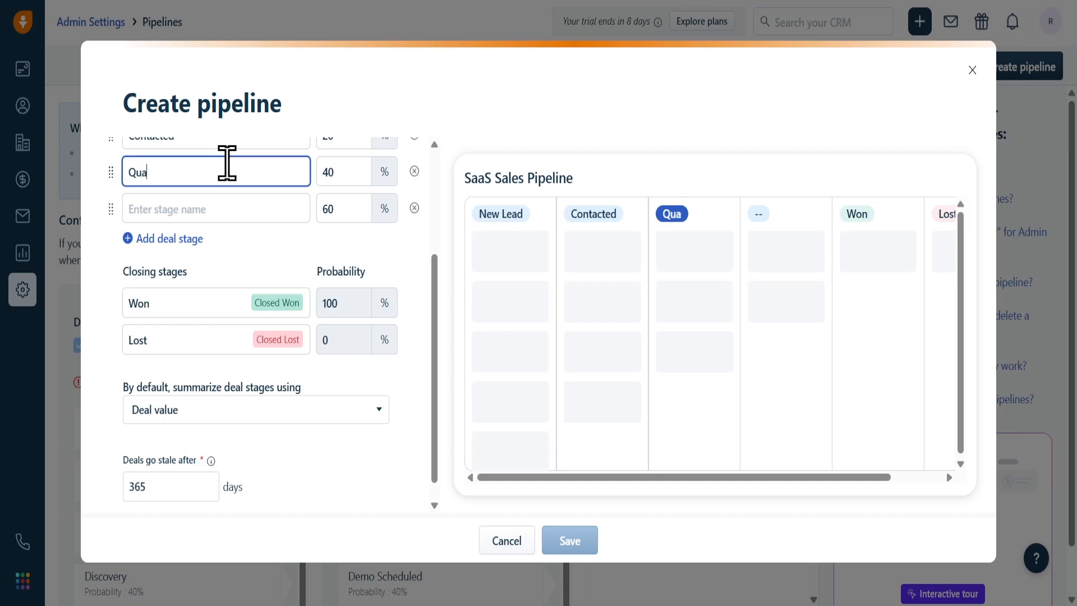
pyautogui.write('lified')
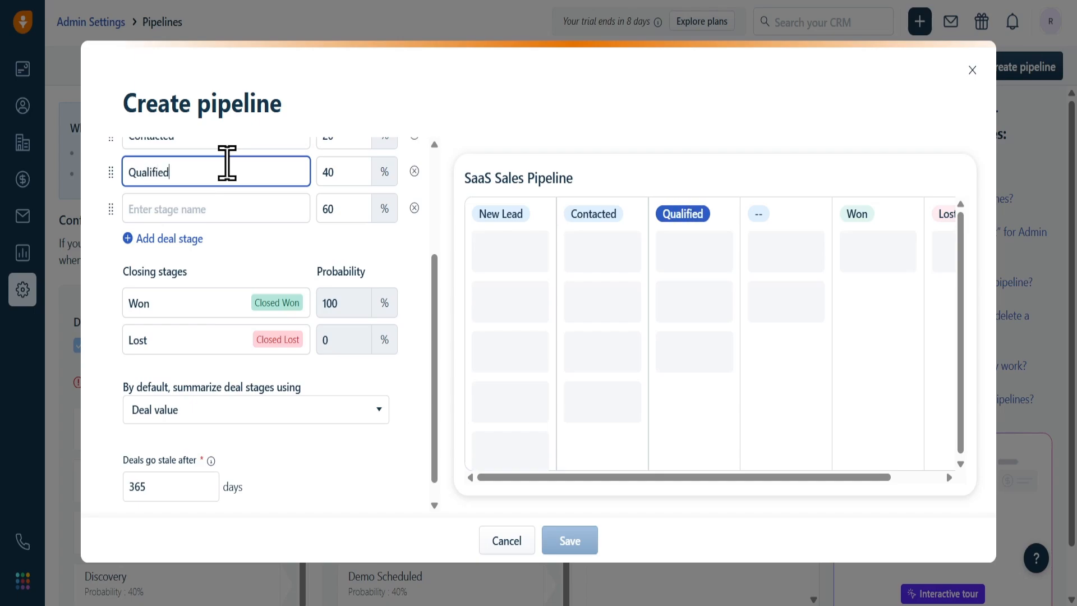
pyautogui.press('Tab')
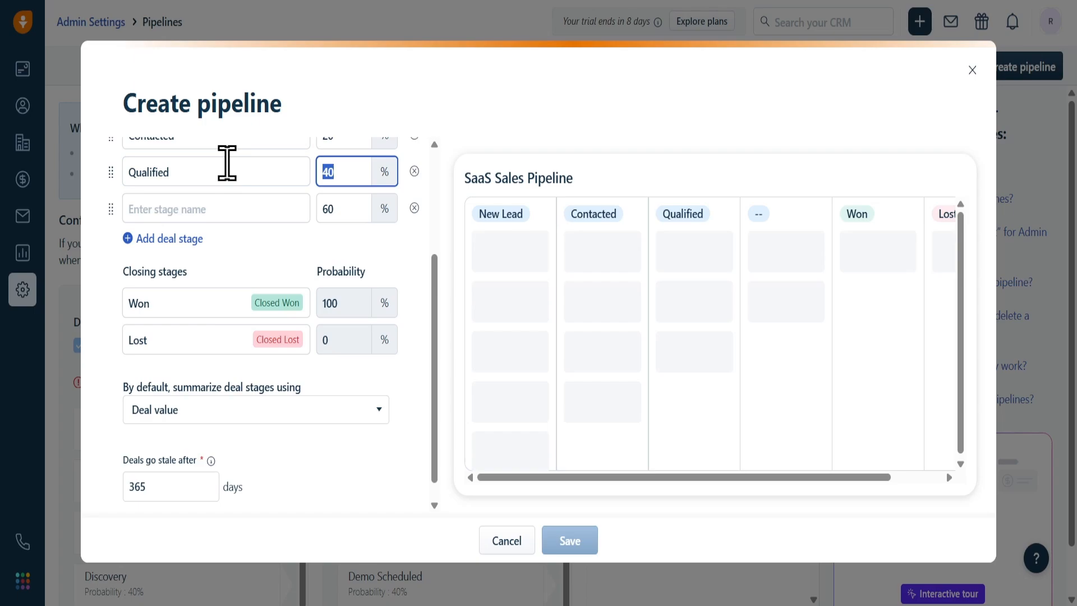
pyautogui.write('60')
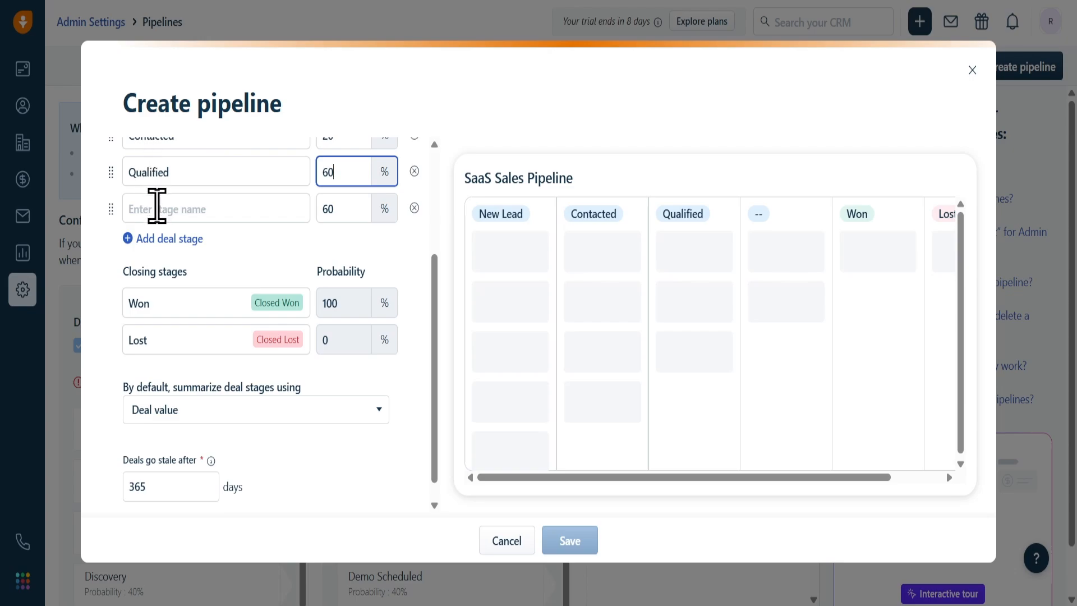
pyautogui.click(158, 212)
pyautogui.write('De')
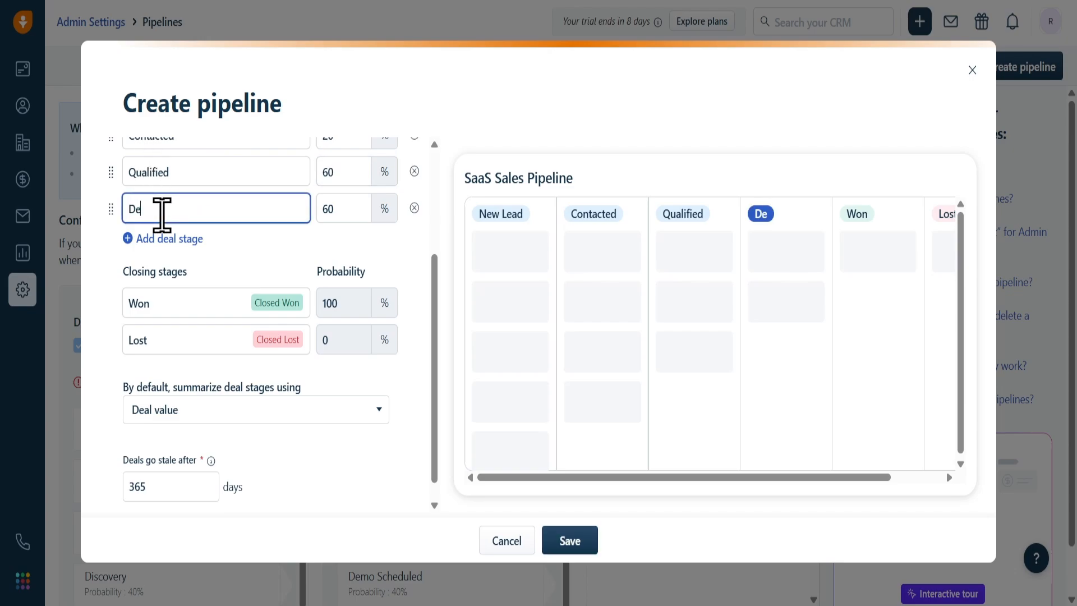
pyautogui.write('mo Sch')
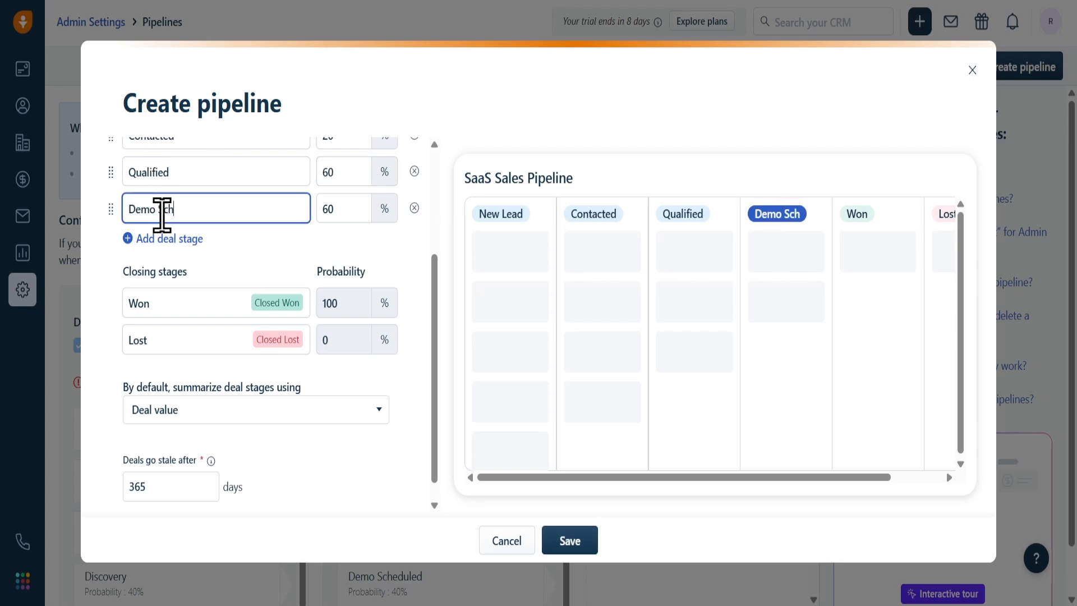
pyautogui.write('eduled')
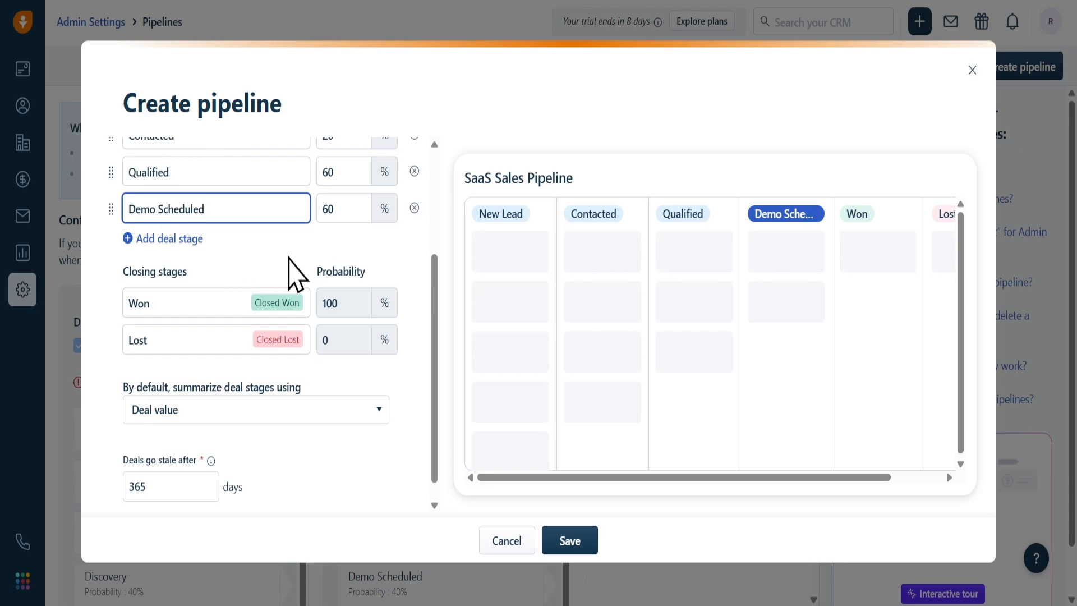
pyautogui.press('Tab')
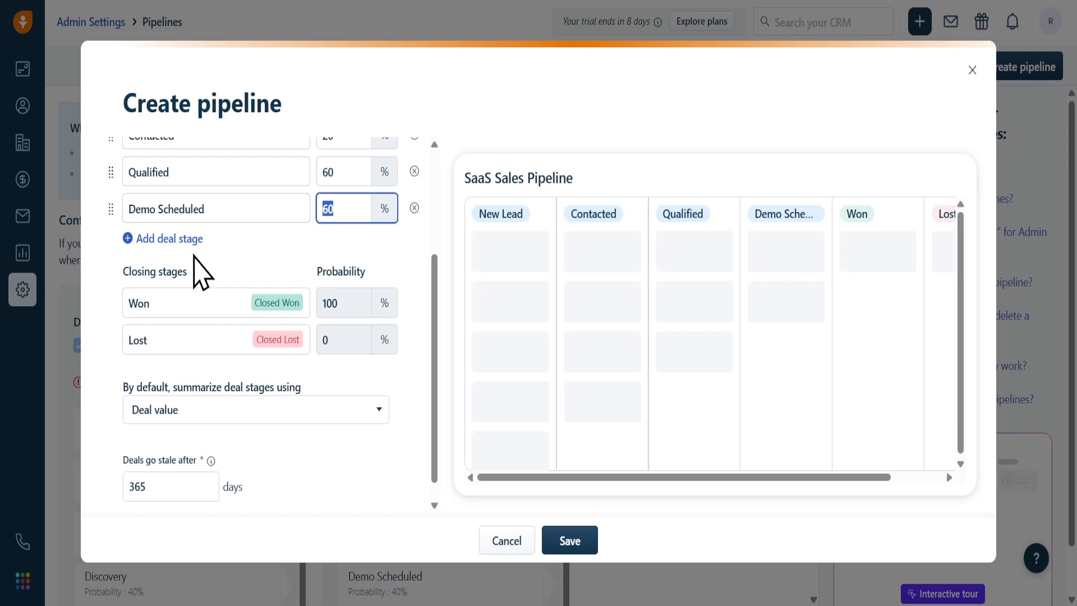
# - Add a 'Demo Conpleted' deal stage with 70% probability
pyautogui.click(176, 238)
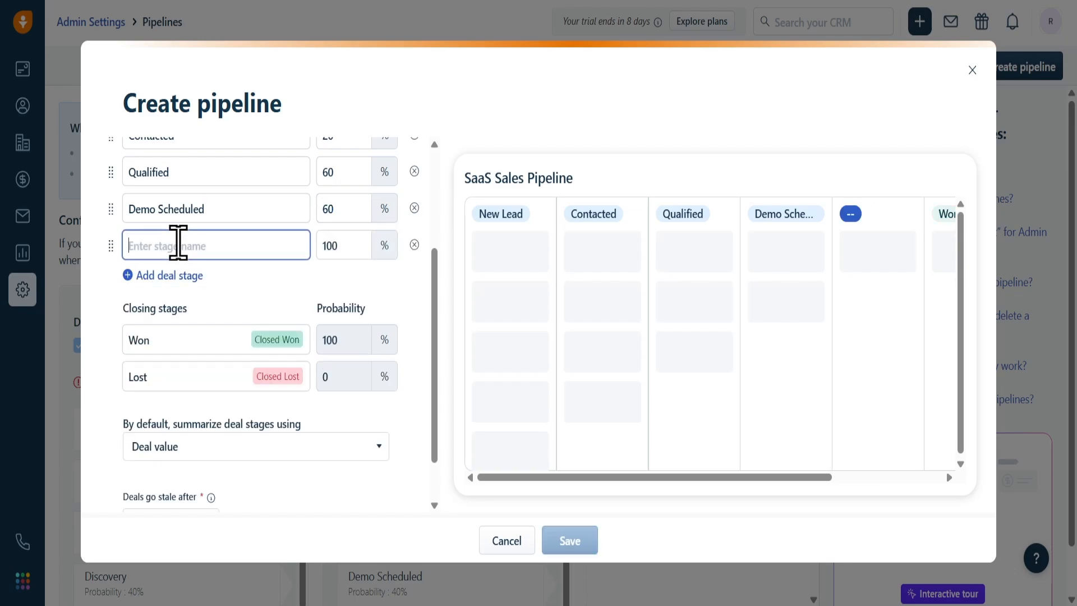
pyautogui.write('Dem')
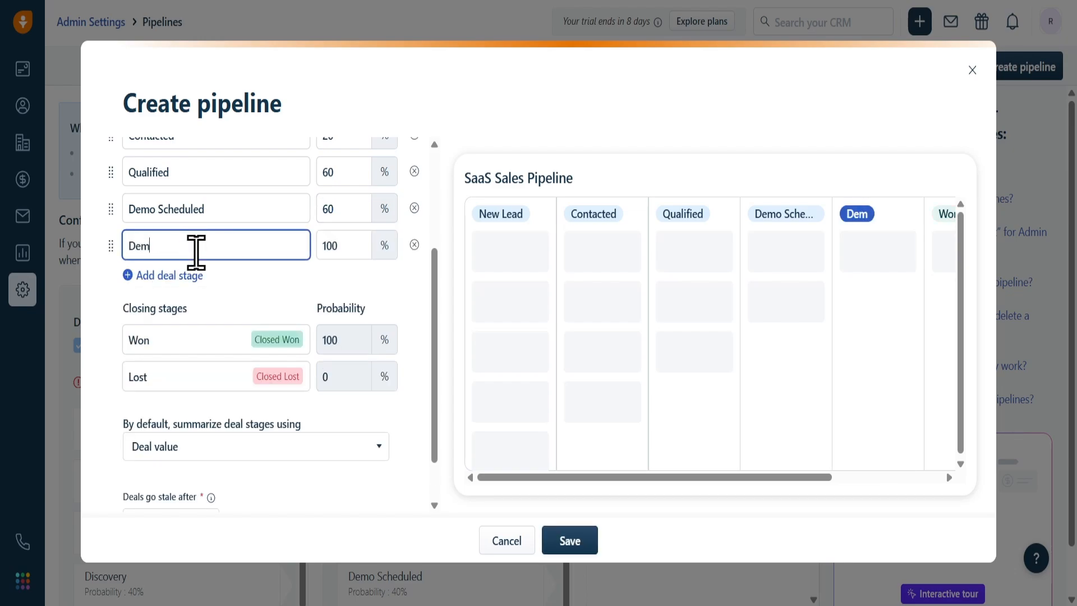
pyautogui.write('o Con')
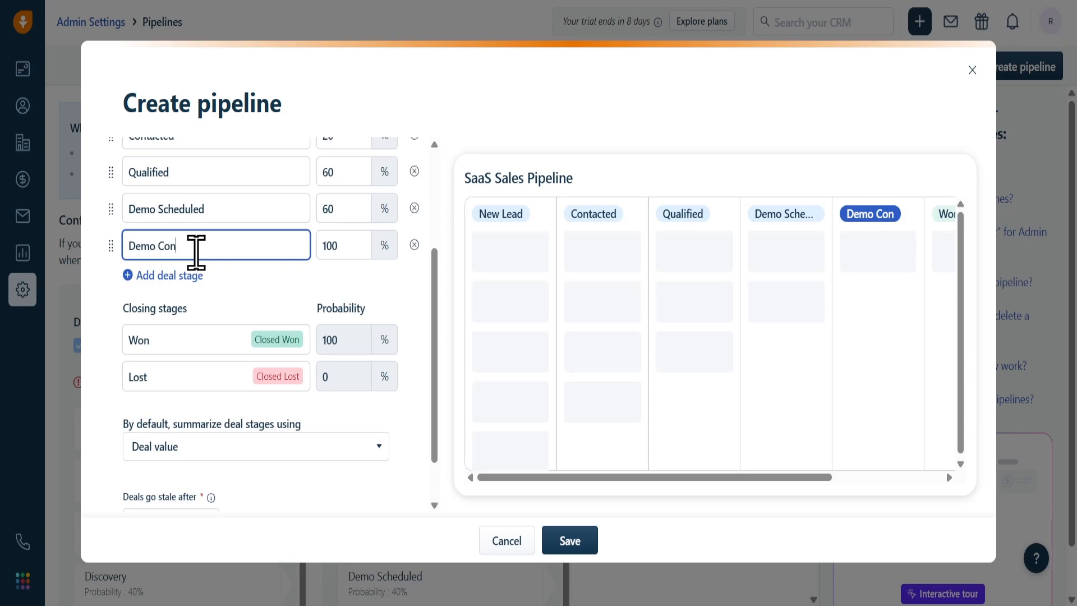
pyautogui.write('pleted')
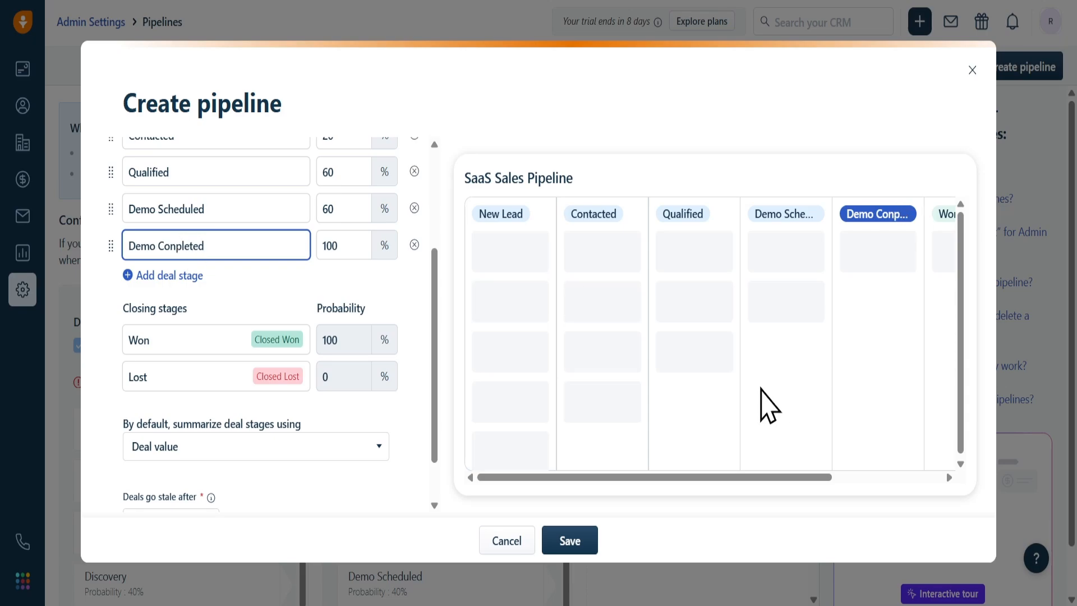
pyautogui.doubleClick(361, 246)
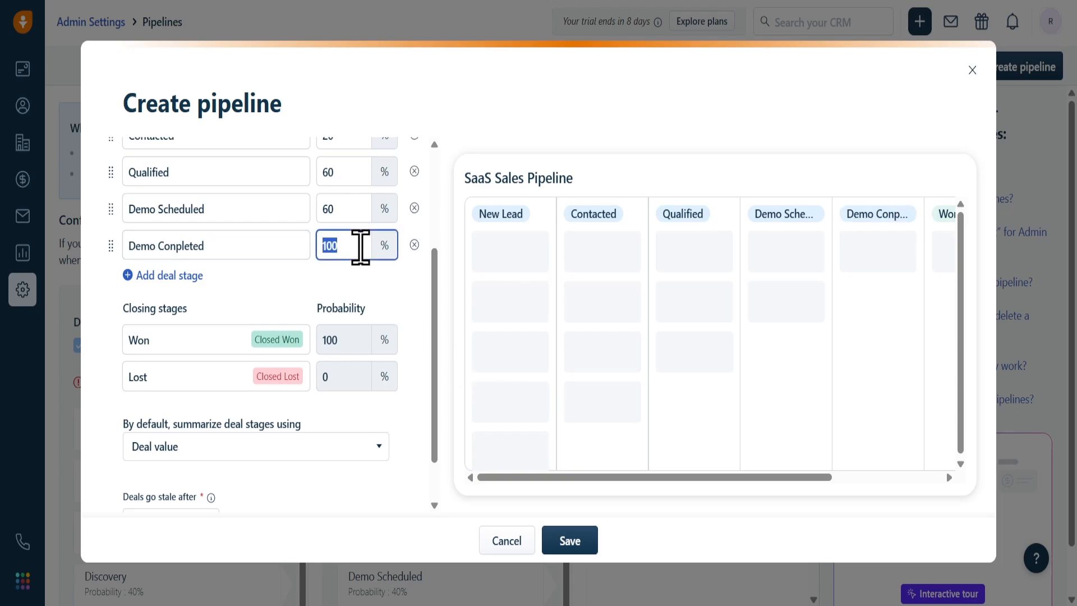
pyautogui.write('70')
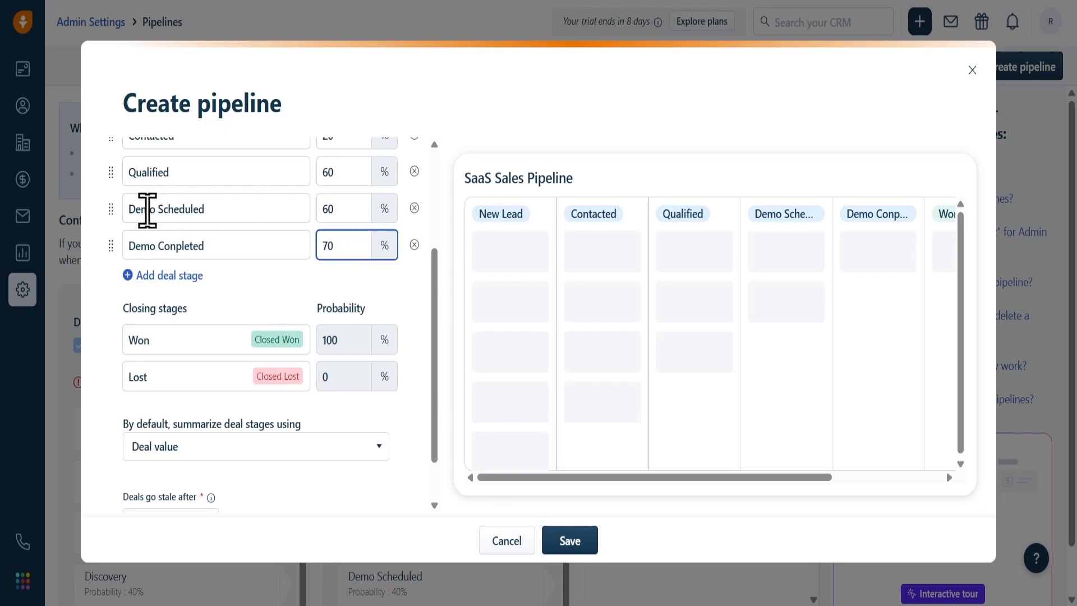
pyautogui.click(195, 277)
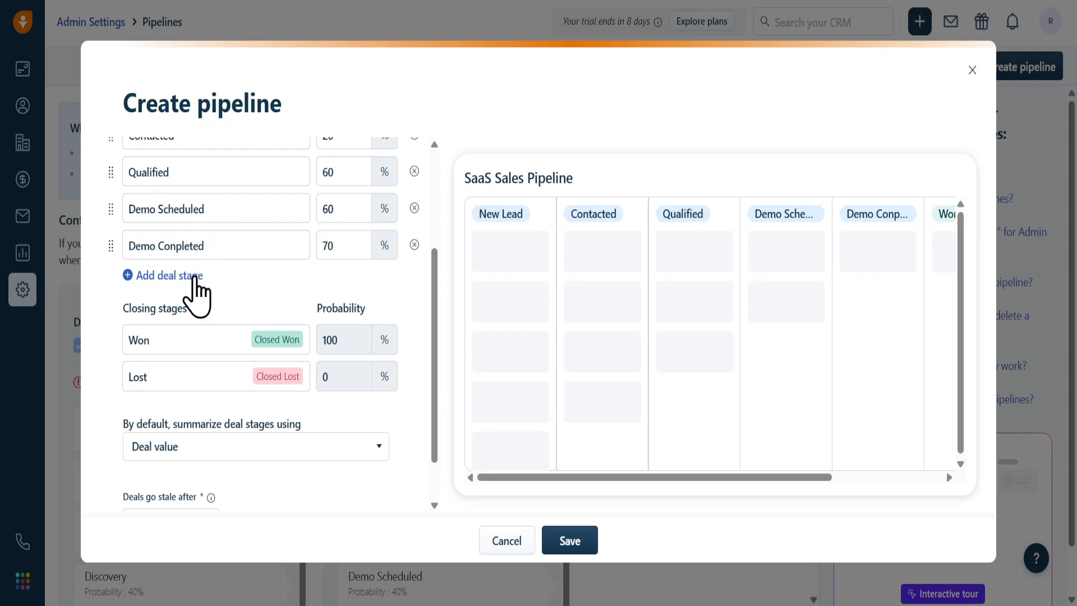
# - Add a Proposal deal stage with 80% probability
pyautogui.click(195, 276)
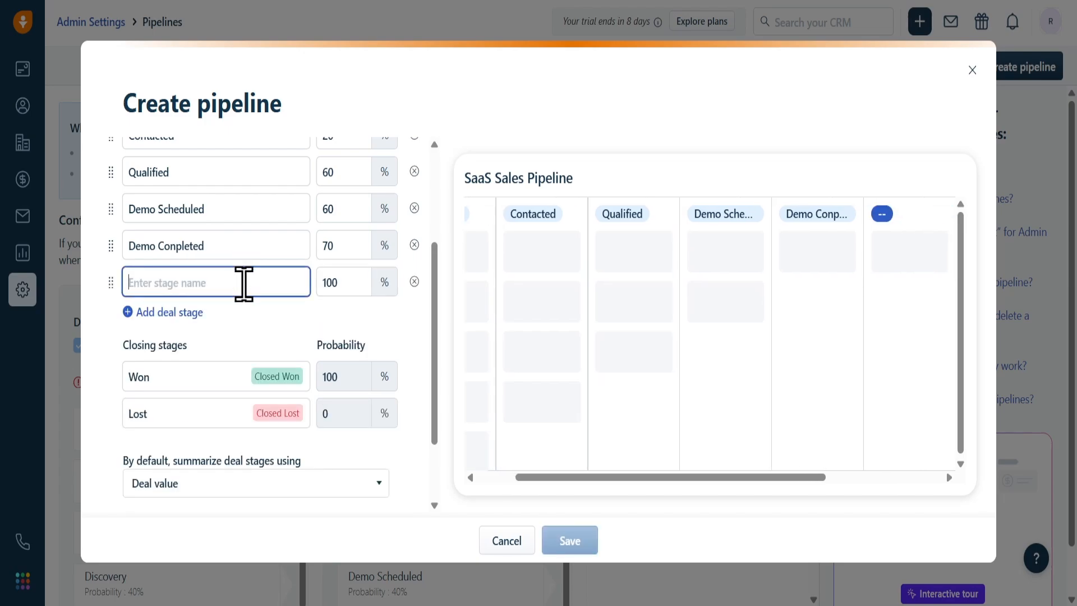
pyautogui.write('Pro')
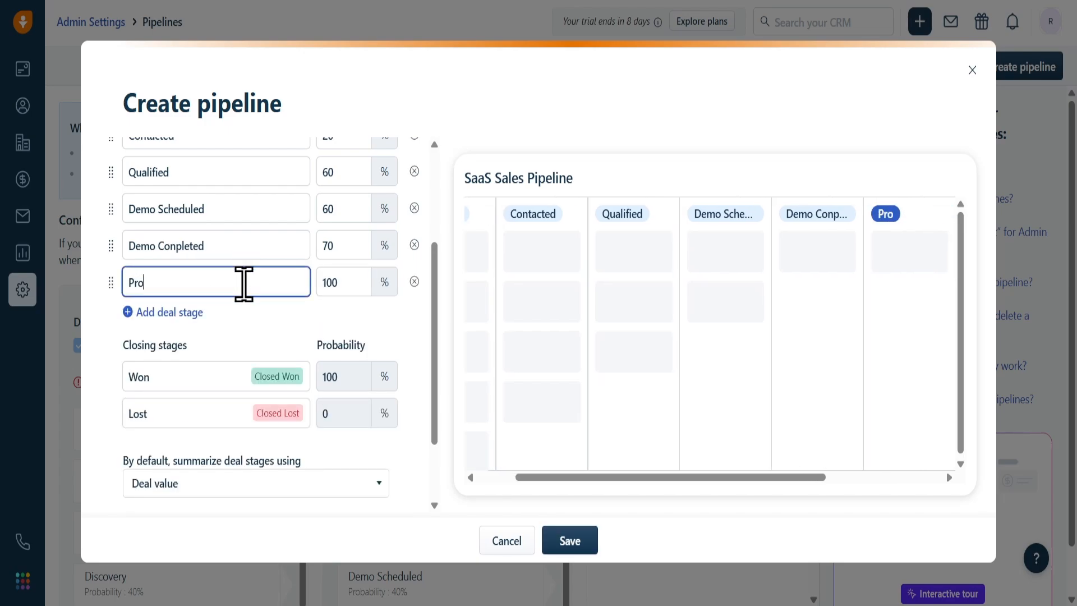
pyautogui.write('posal')
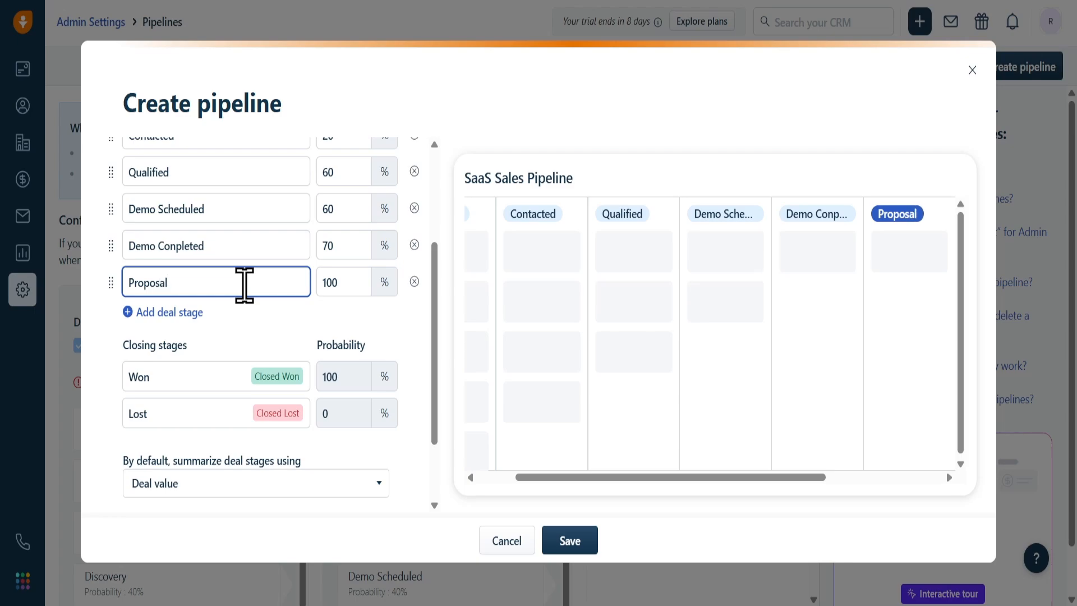
pyautogui.press('Tab')
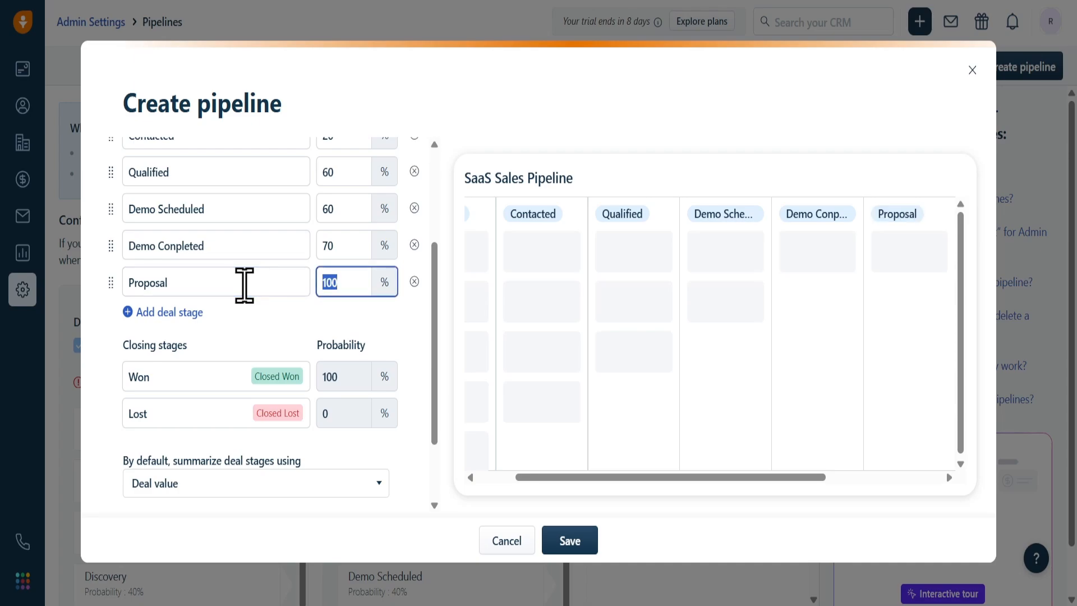
pyautogui.write('80')
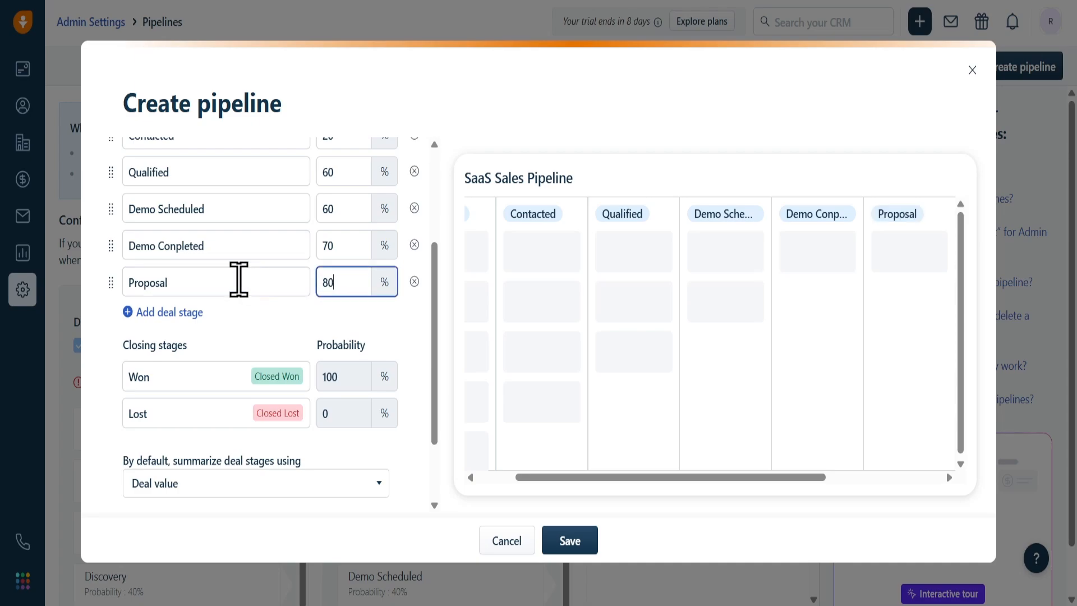
# - Add a Negotiation stage at 90% probability after Proposal
pyautogui.click(188, 312)
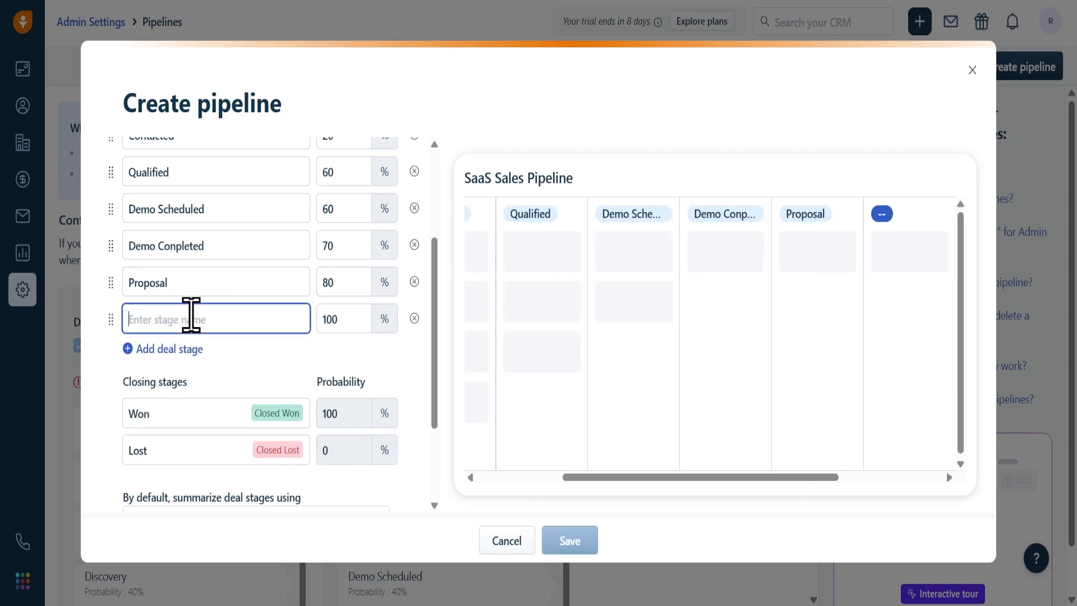
pyautogui.write('negot')
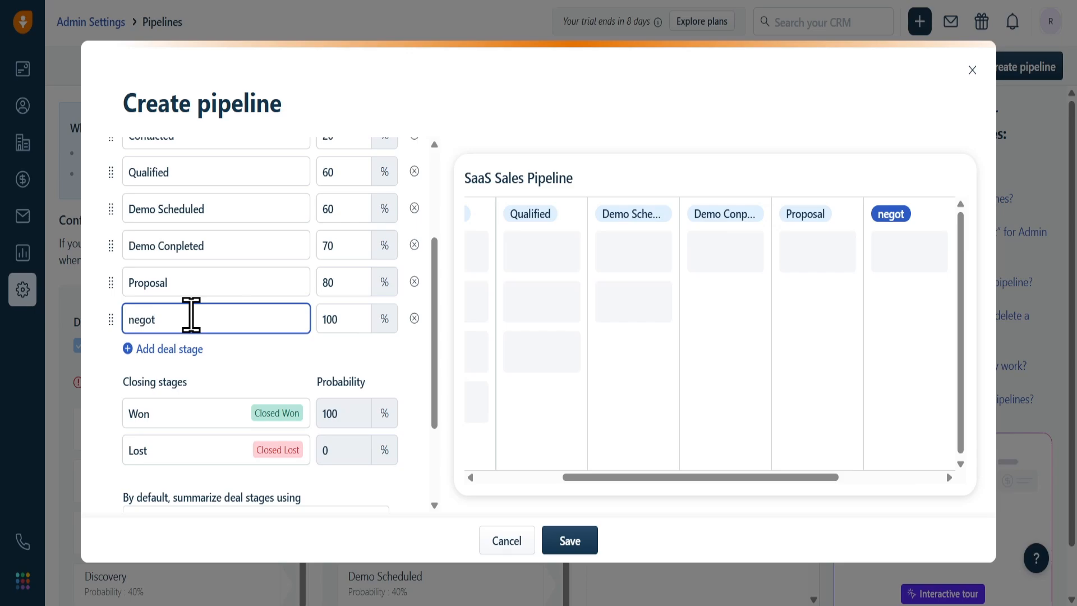
pyautogui.press('BackSpace')
pyautogui.press('BackSpace')
pyautogui.press('BackSpace')
pyautogui.press('BackSpace')
pyautogui.press('BackSpace')
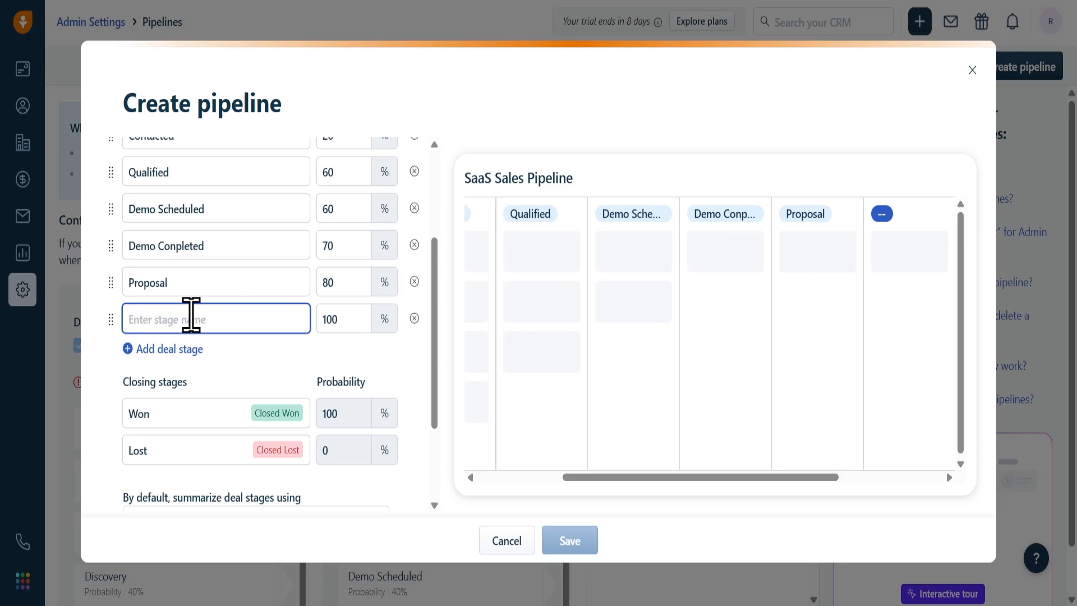
pyautogui.write('Nego')
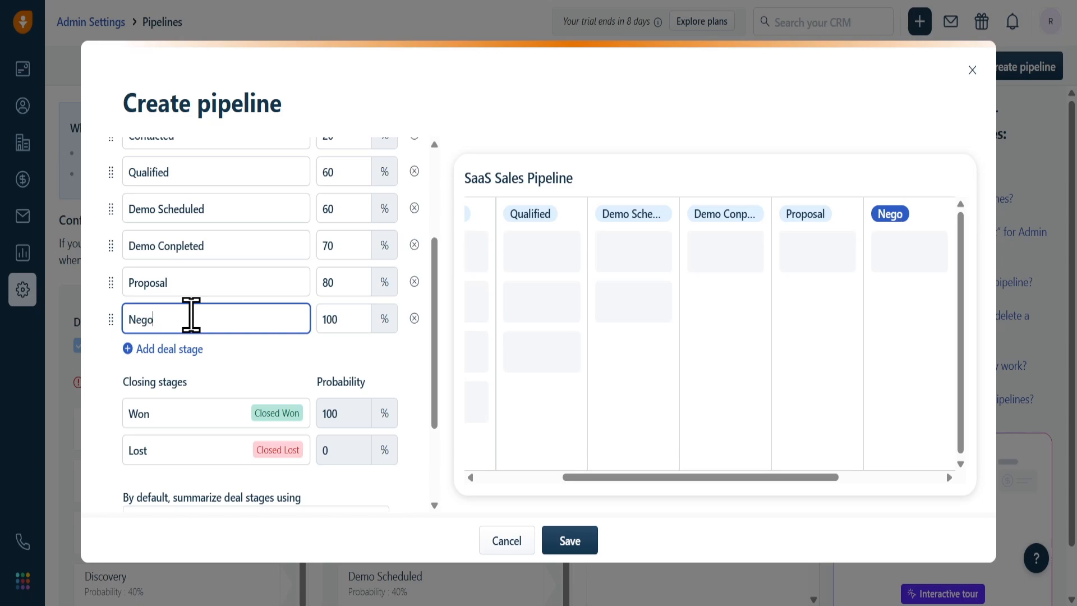
pyautogui.write('tiation')
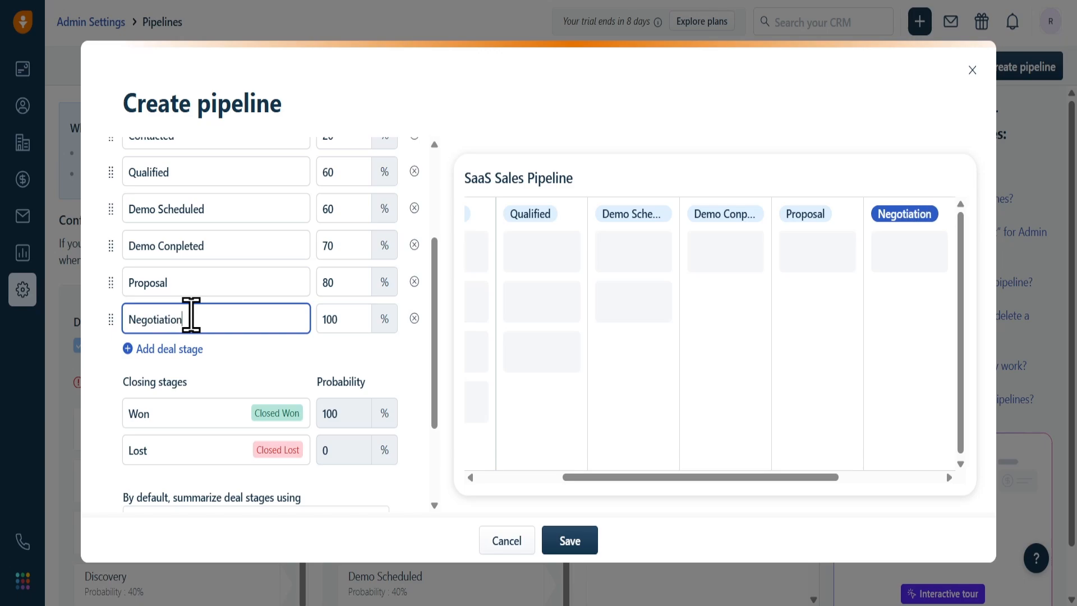
pyautogui.press('Tab')
pyautogui.write('90')
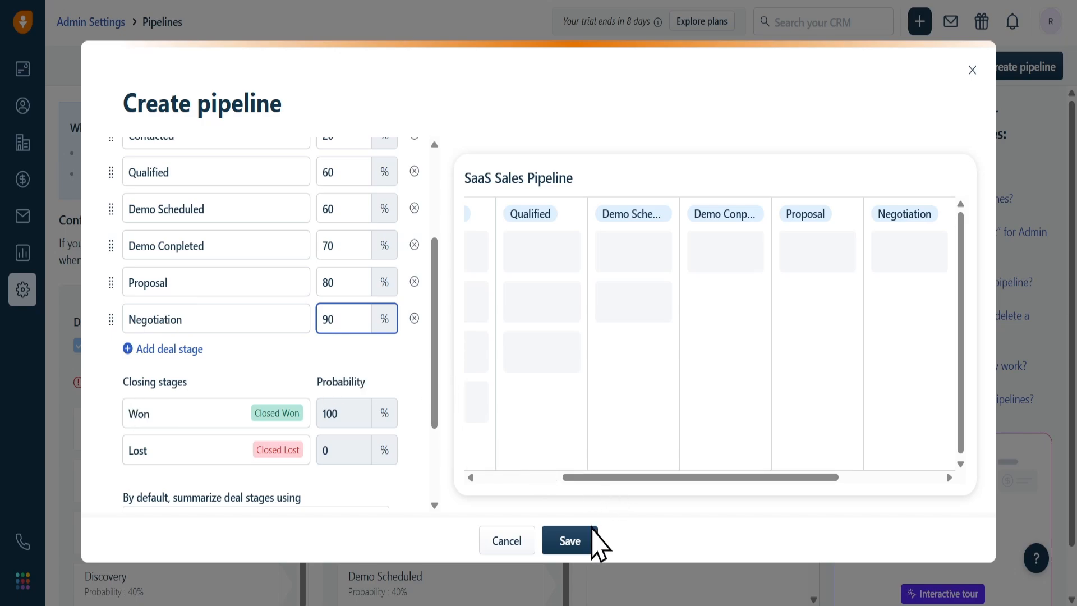
# - Save the pipeline and check the Proposal and Negotiation columns on the Deals board
pyautogui.click(587, 543)
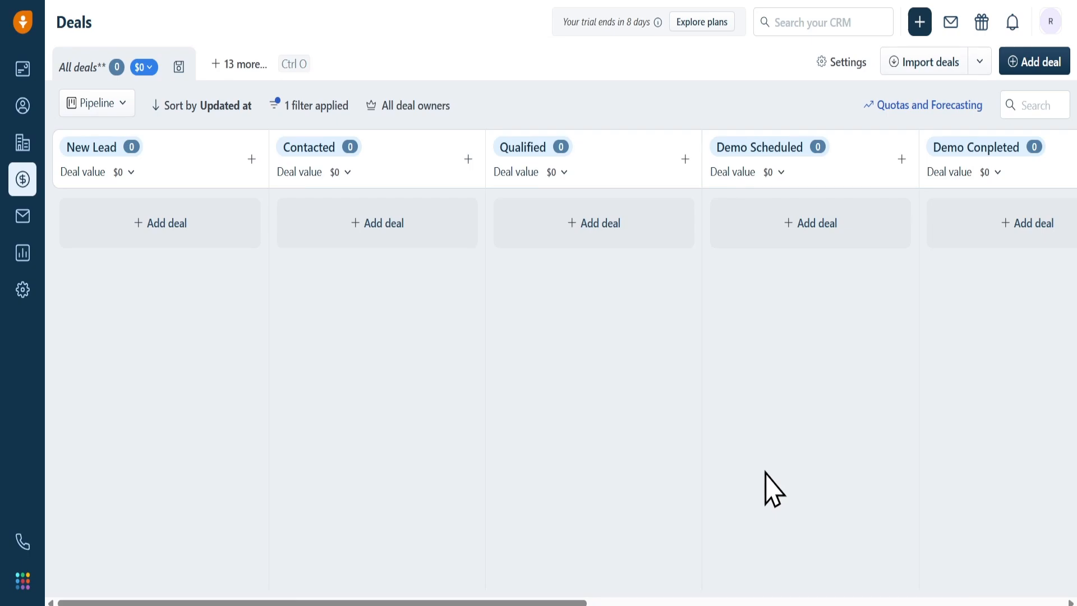
pyautogui.doubleClick(373, 223)
pyautogui.click(447, 362)
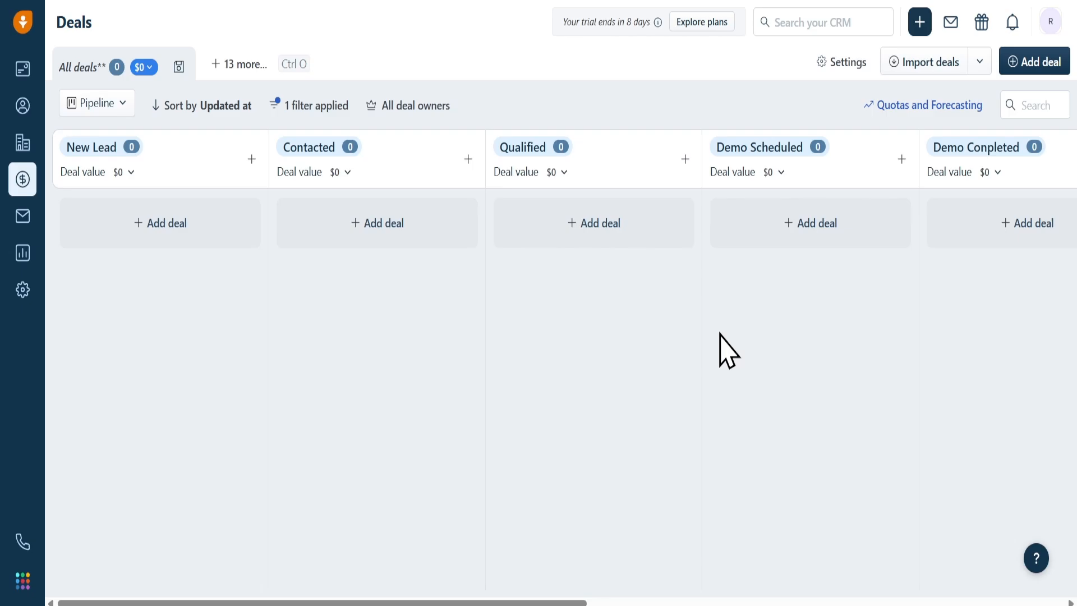
pyautogui.hscroll(5, 723, 351)
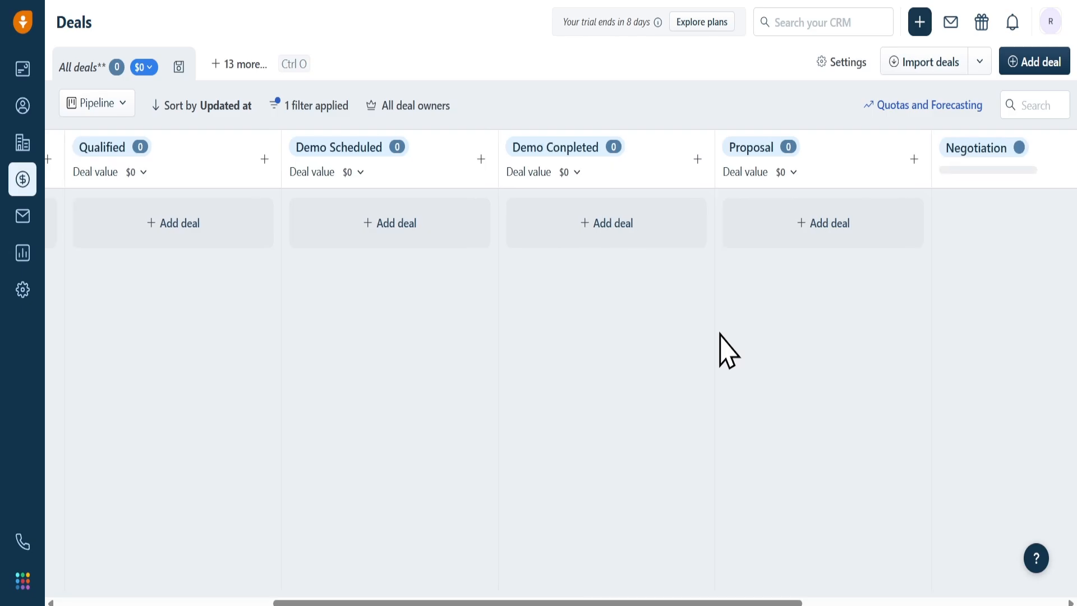